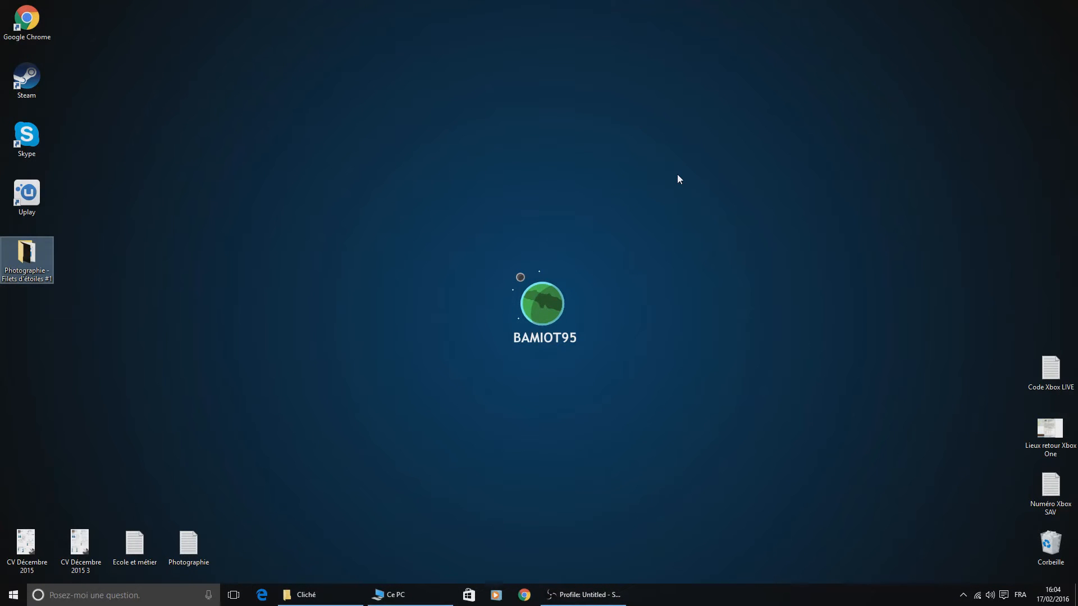
- Open the 100CANON photo folder inside DCIM on the Canon EOS 100D's SD storage
{"action": "left_click", "coordinate": [393, 595]}
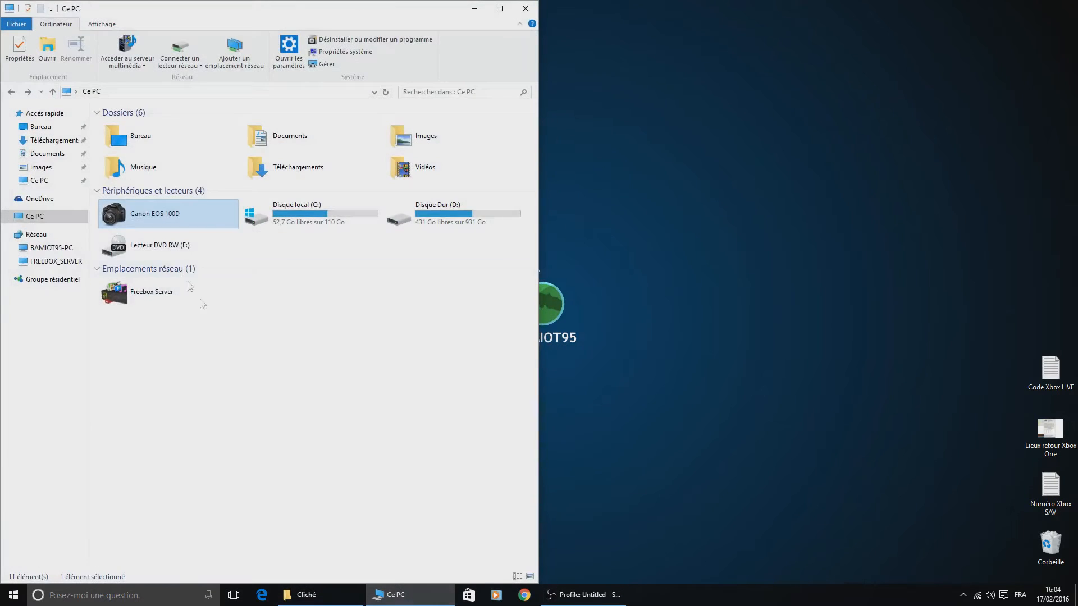
{"action": "double_click", "coordinate": [171, 211]}
{"action": "double_click", "coordinate": [191, 119]}
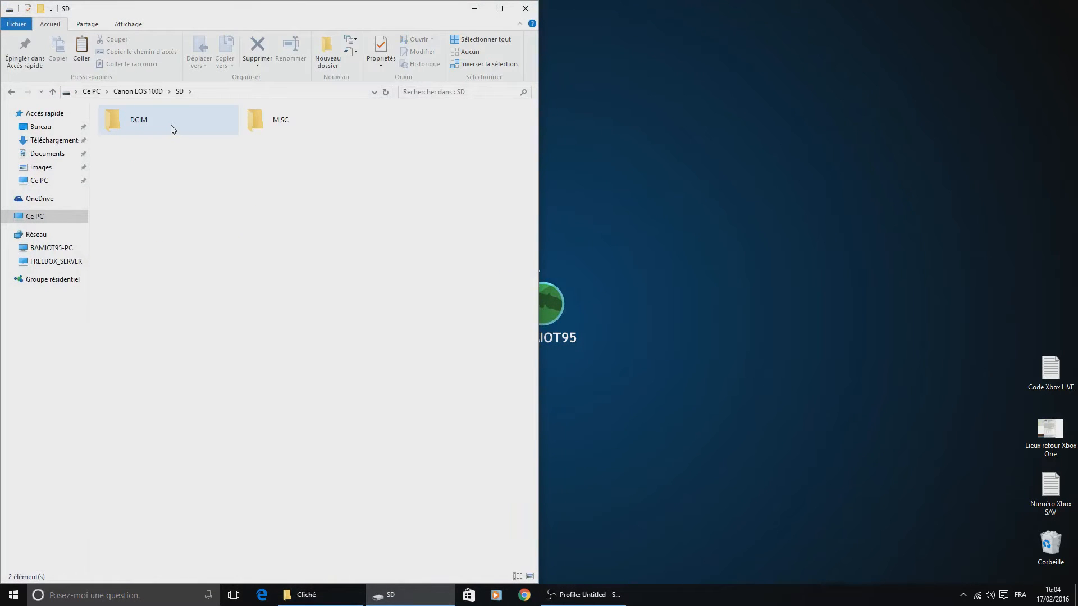
{"action": "double_click", "coordinate": [171, 126]}
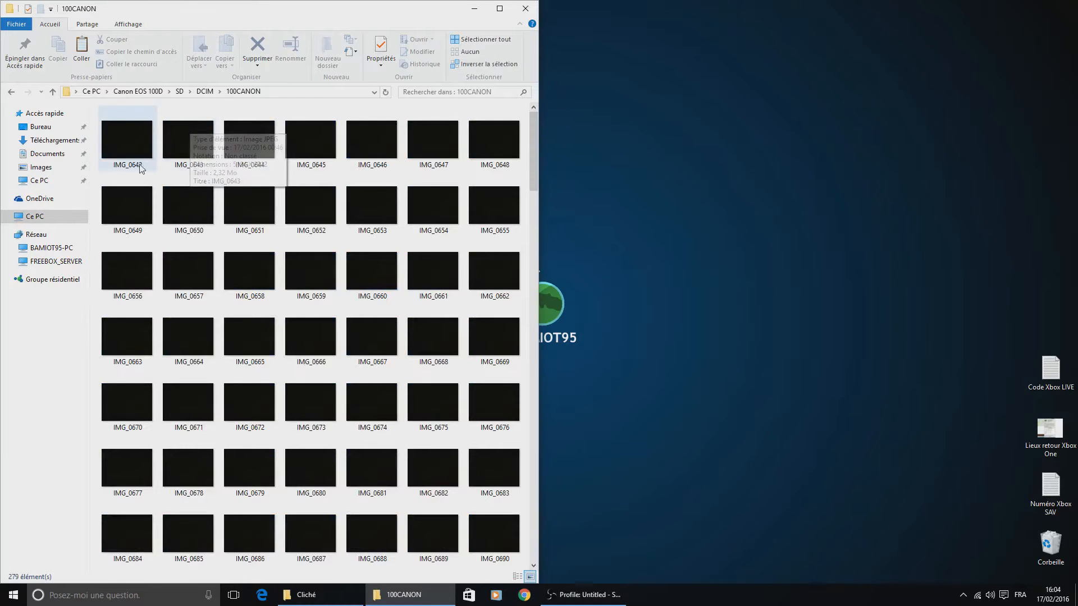
- Select the camera photos from IMG_0642 through IMG_0799
{"action": "left_click", "coordinate": [121, 152]}
{"action": "scroll", "coordinate": [372, 303], "scroll_direction": "down", "scroll_amount": 10}
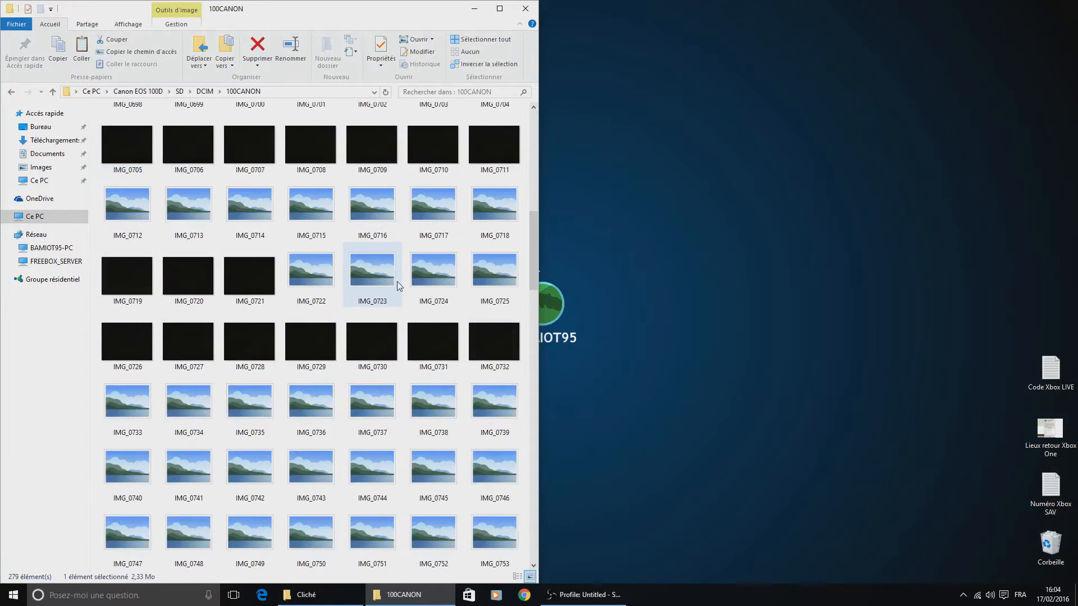
{"action": "scroll", "coordinate": [371, 308], "scroll_direction": "up", "scroll_amount": 10}
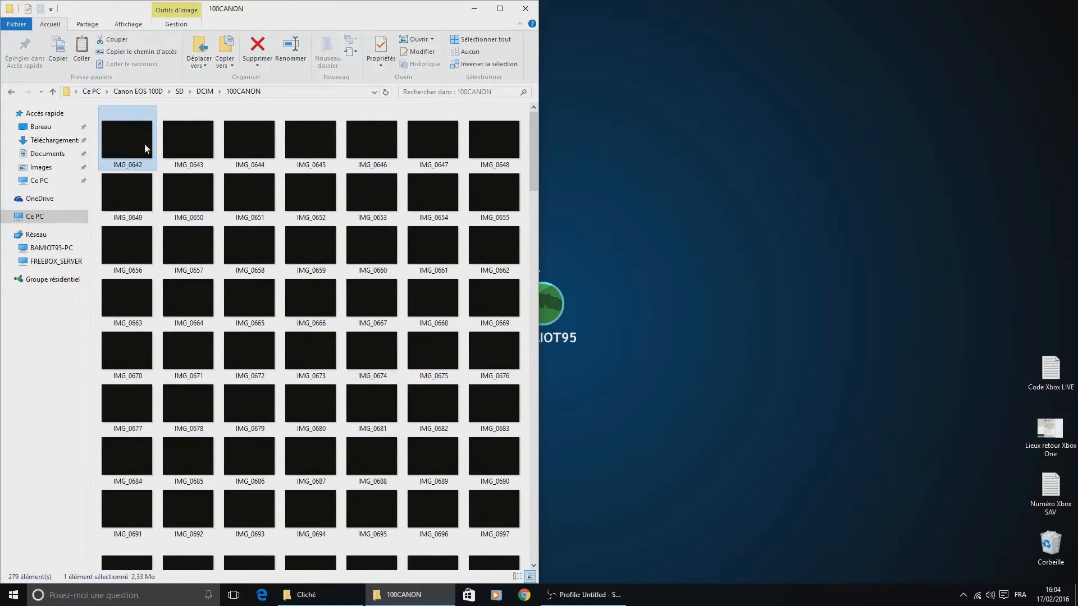
{"action": "scroll", "coordinate": [300, 371], "scroll_direction": "down", "scroll_amount": 20}
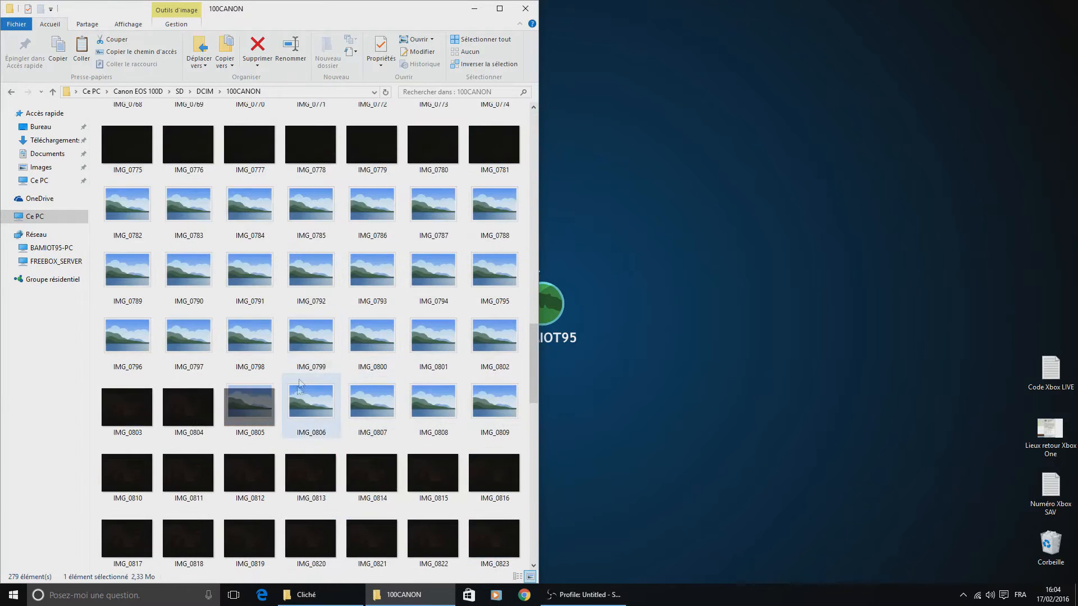
{"action": "left_click", "coordinate": [312, 342], "text": "shift"}
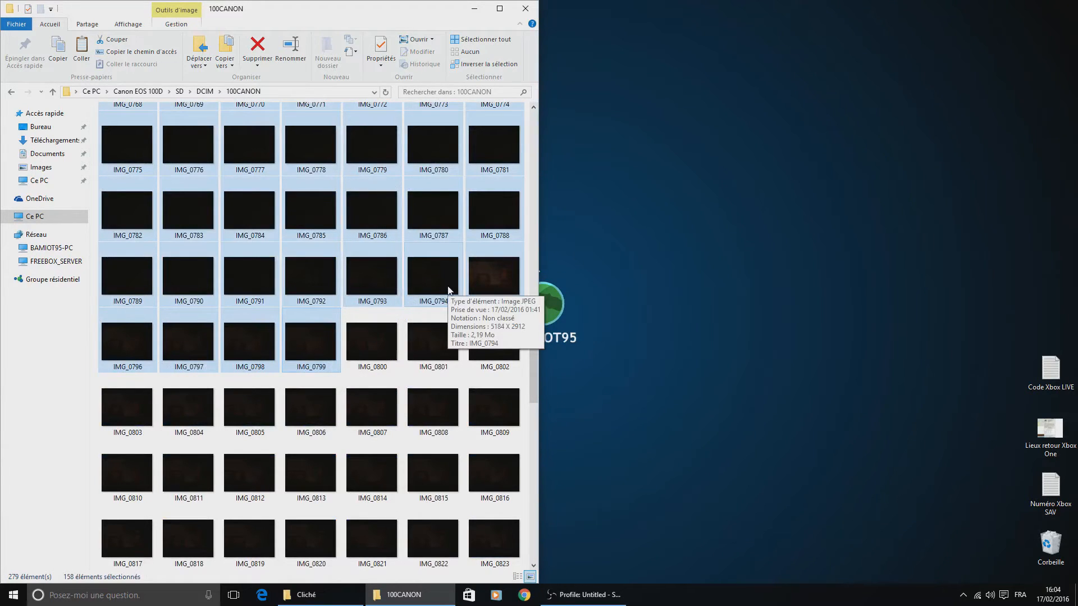
- Switch to the Cliché folder window and open its Essai 1 folder
{"action": "left_click", "coordinate": [322, 604]}
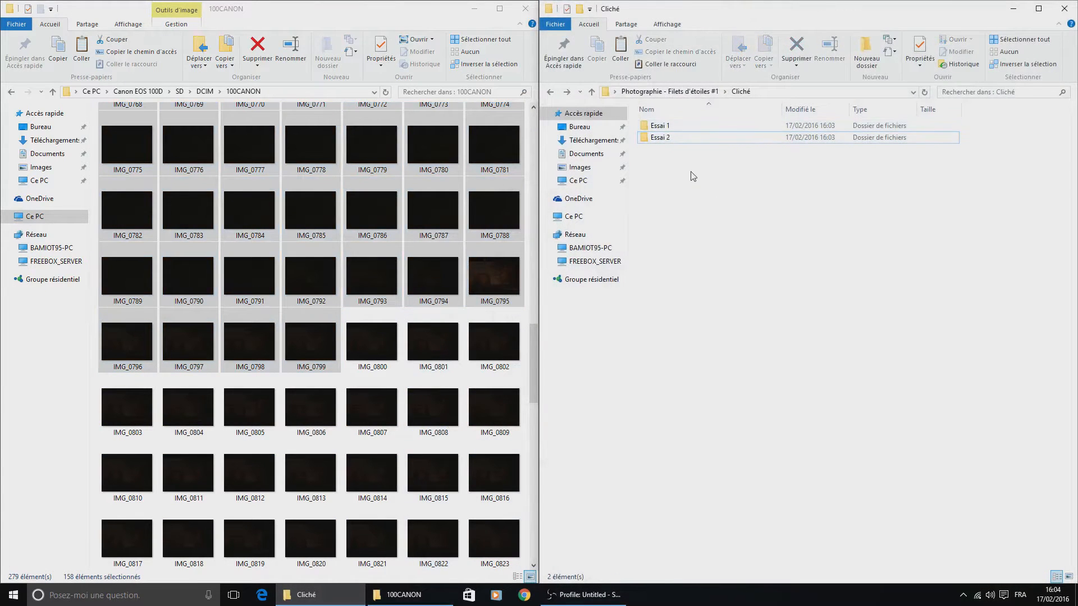
{"action": "key", "text": "alt+Left"}
{"action": "left_click_drag", "start_coordinate": [734, 292], "coordinate": [787, 213]}
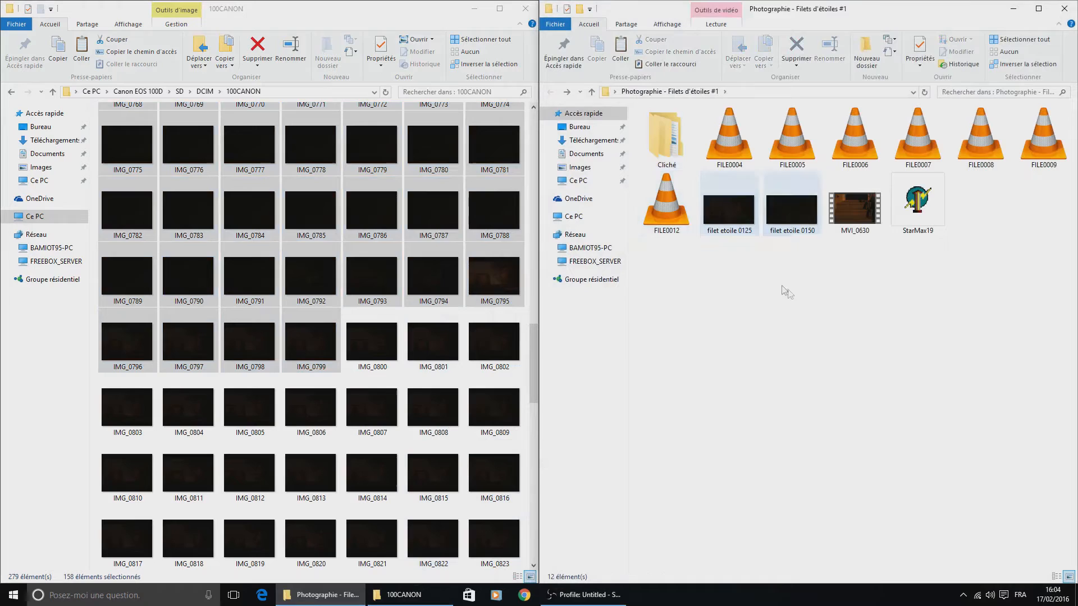
{"action": "double_click", "coordinate": [673, 140]}
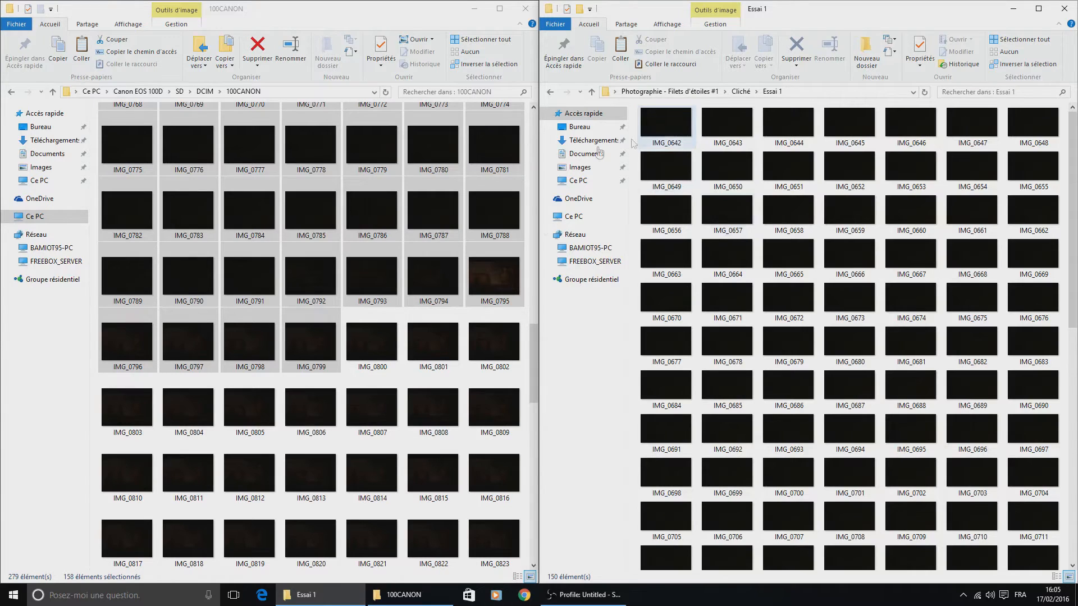
- Compare the photos in Essai 1 with those on the camera and close the camera folder window
{"action": "scroll", "coordinate": [730, 191], "scroll_direction": "down", "scroll_amount": 5}
{"action": "scroll", "coordinate": [716, 415], "scroll_direction": "up", "scroll_amount": 5}
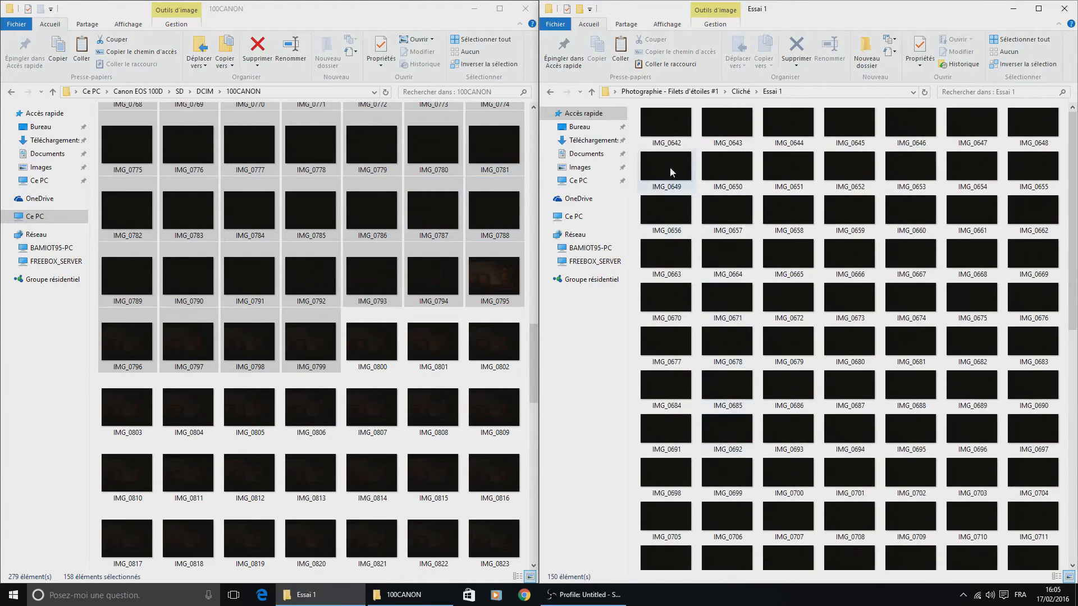
{"action": "scroll", "coordinate": [765, 323], "scroll_direction": "down", "scroll_amount": 5}
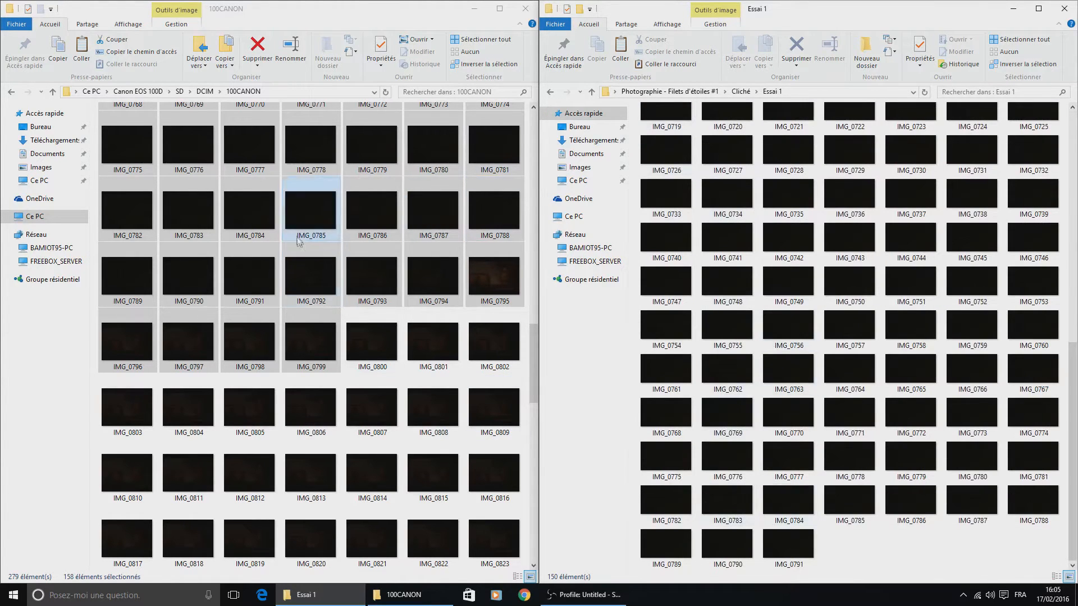
{"action": "scroll", "coordinate": [183, 178], "scroll_direction": "up", "scroll_amount": 5}
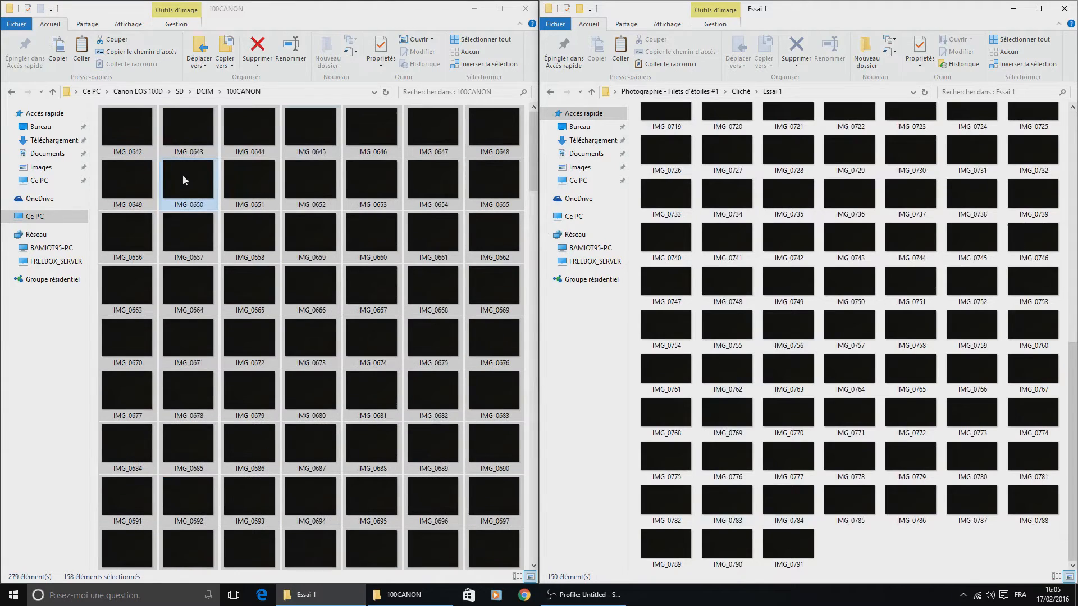
{"action": "left_click", "coordinate": [526, 9]}
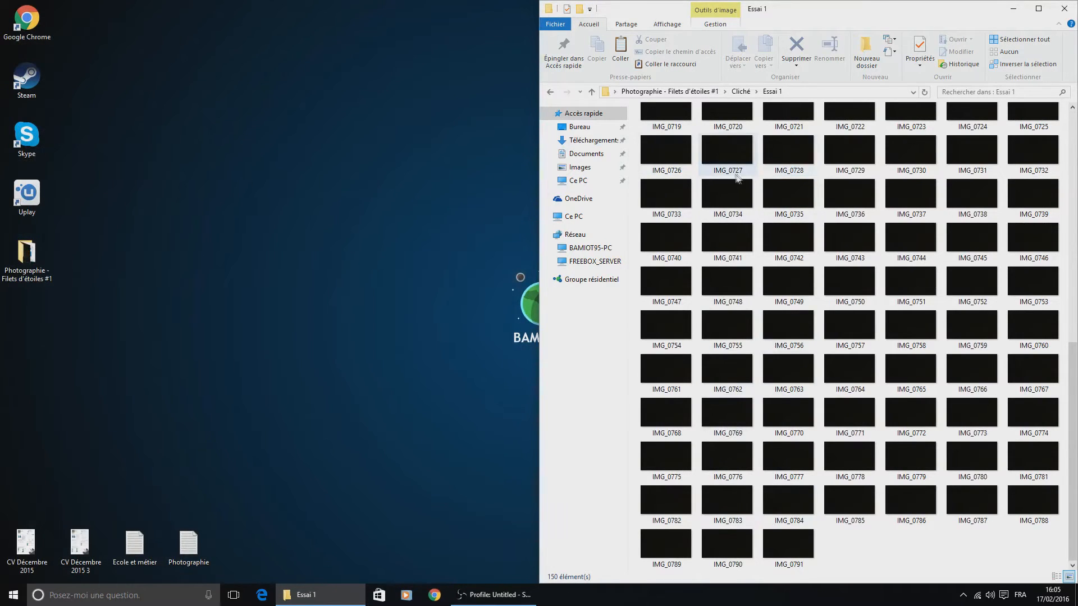
- Return to the Photographie - Filets d'étoiles #1 folder and launch StarMax19
{"action": "scroll", "coordinate": [690, 182], "scroll_direction": "up", "scroll_amount": 5}
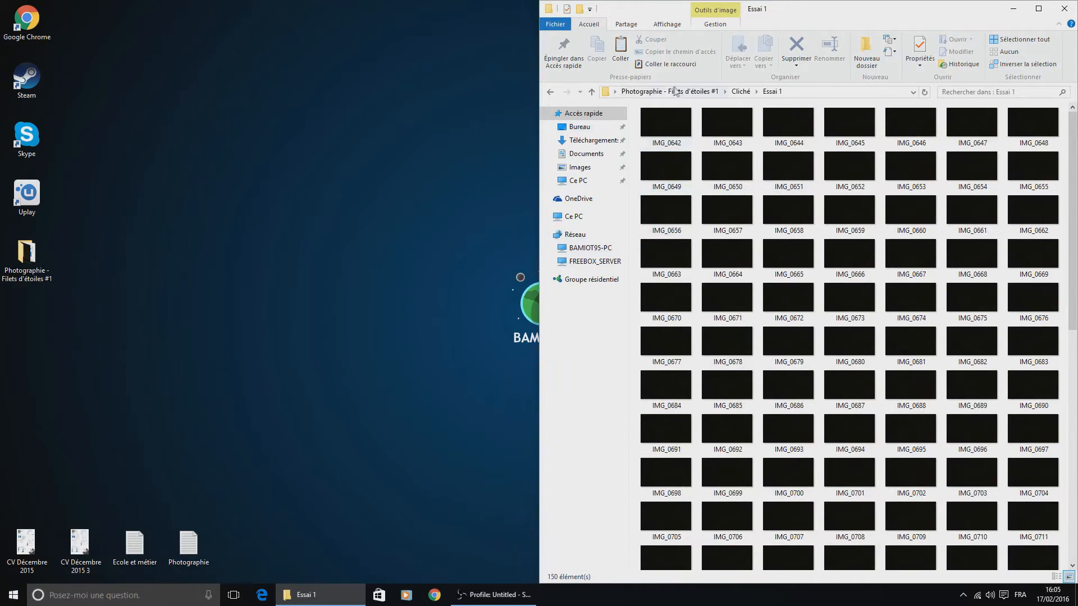
{"action": "left_click", "coordinate": [650, 92]}
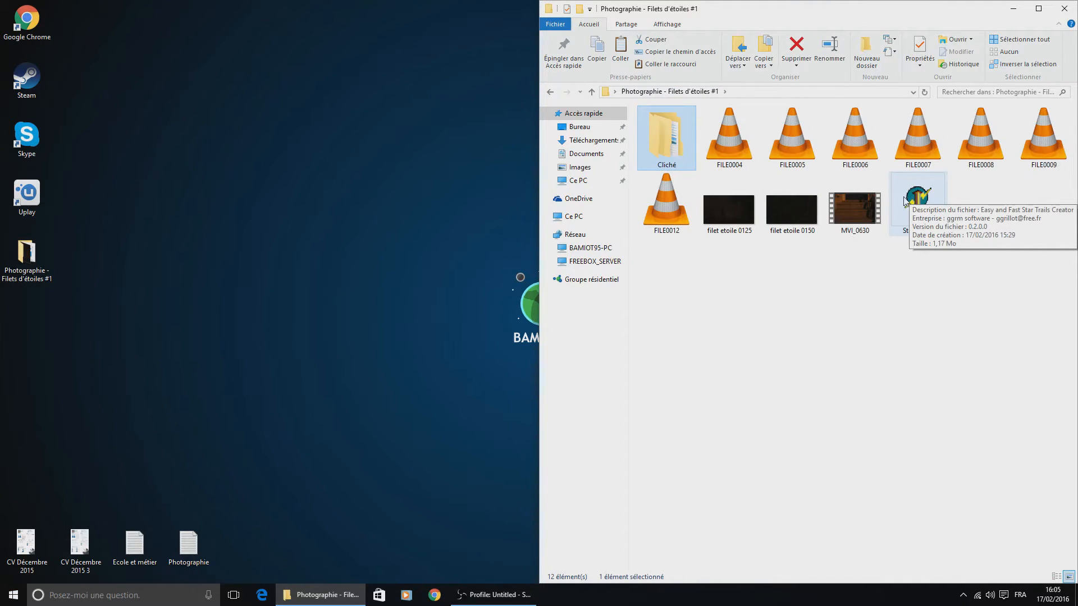
{"action": "left_click", "coordinate": [926, 211]}
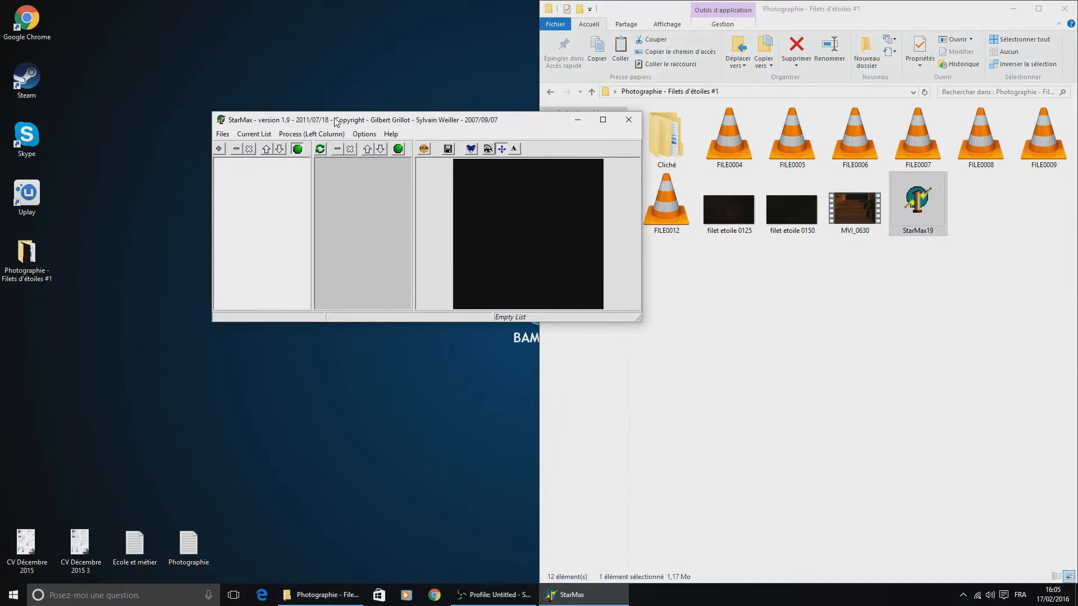
- Create a new image list with Mask Directory, loading all the photos from Cliché\Essai 1
{"action": "left_click_drag", "start_coordinate": [373, 110], "coordinate": [244, 109]}
{"action": "left_click", "coordinate": [94, 137]}
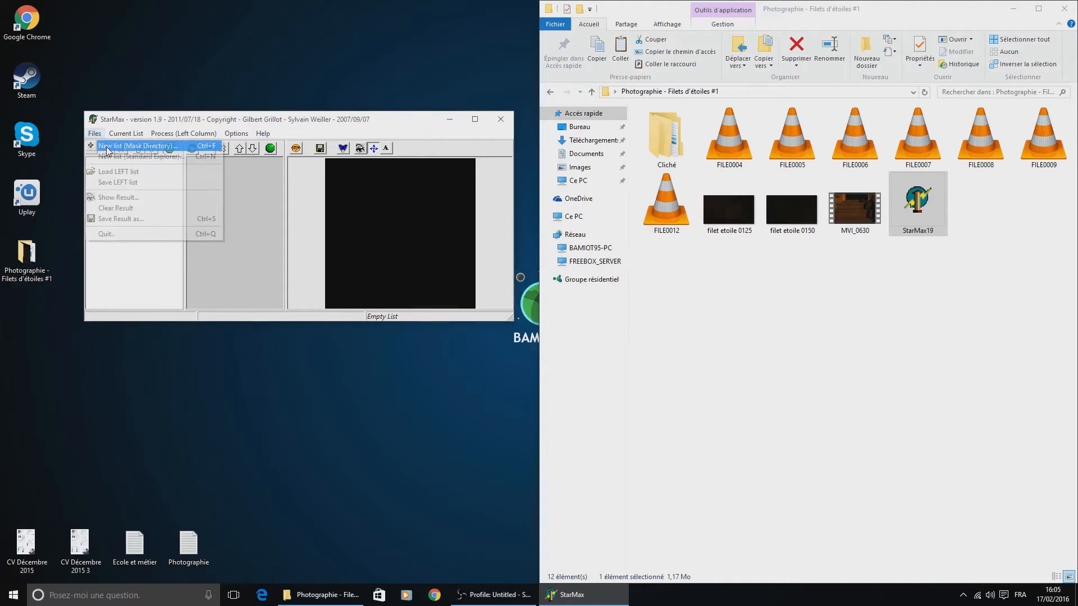
{"action": "left_click", "coordinate": [108, 148]}
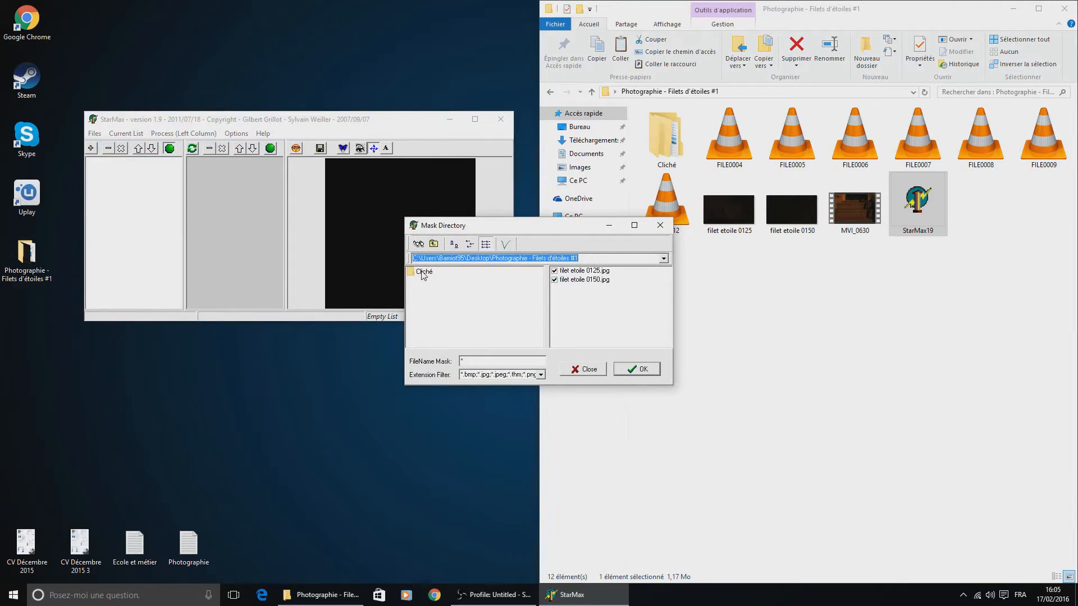
{"action": "double_click", "coordinate": [422, 274]}
{"action": "double_click", "coordinate": [424, 275]}
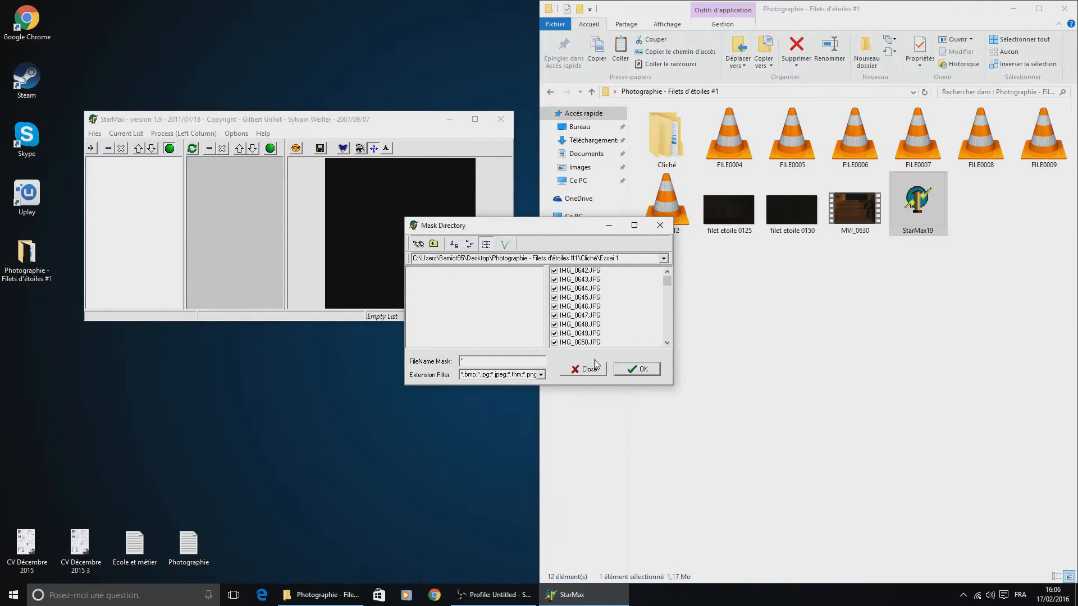
{"action": "left_click", "coordinate": [639, 369]}
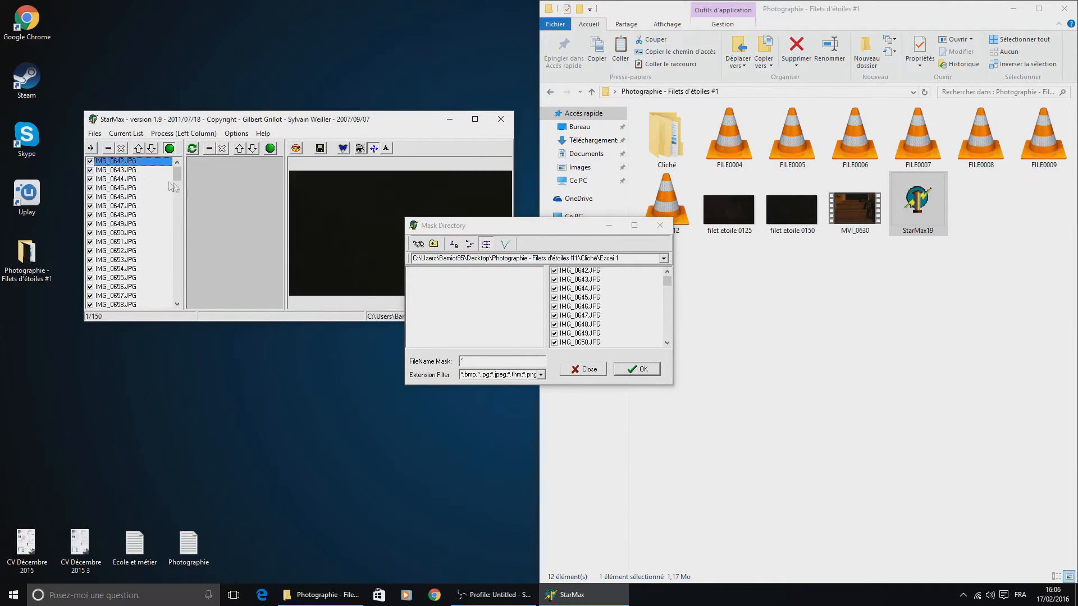
{"action": "left_click", "coordinate": [587, 373]}
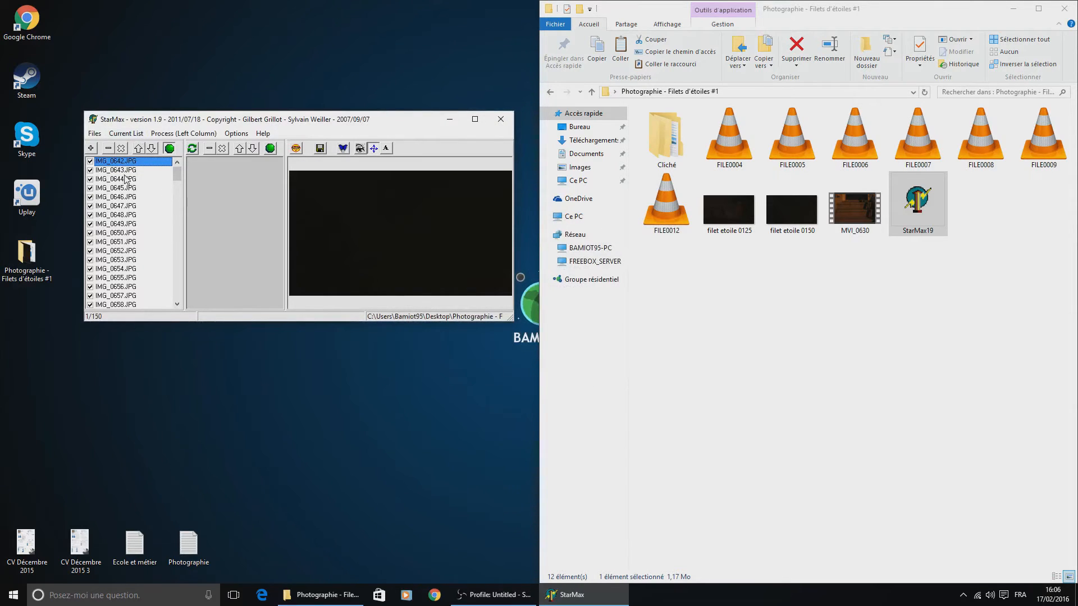
- Start AddMax and Save steps on the loaded photos and choose Essai 1 as the output folder
{"action": "scroll", "coordinate": [126, 179], "scroll_direction": "down", "scroll_amount": 17}
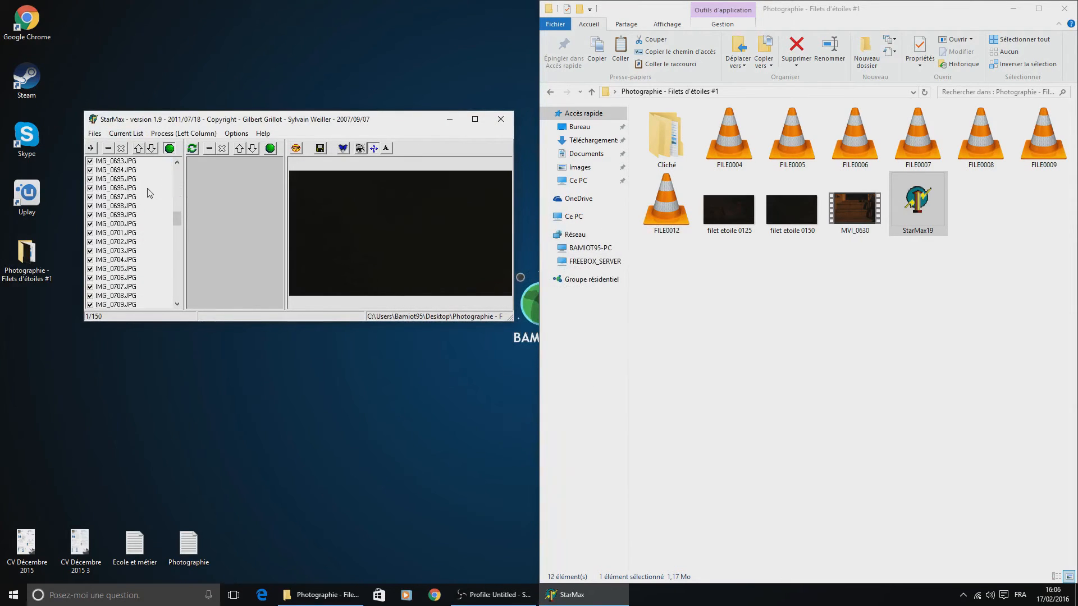
{"action": "scroll", "coordinate": [150, 193], "scroll_direction": "up", "scroll_amount": 17}
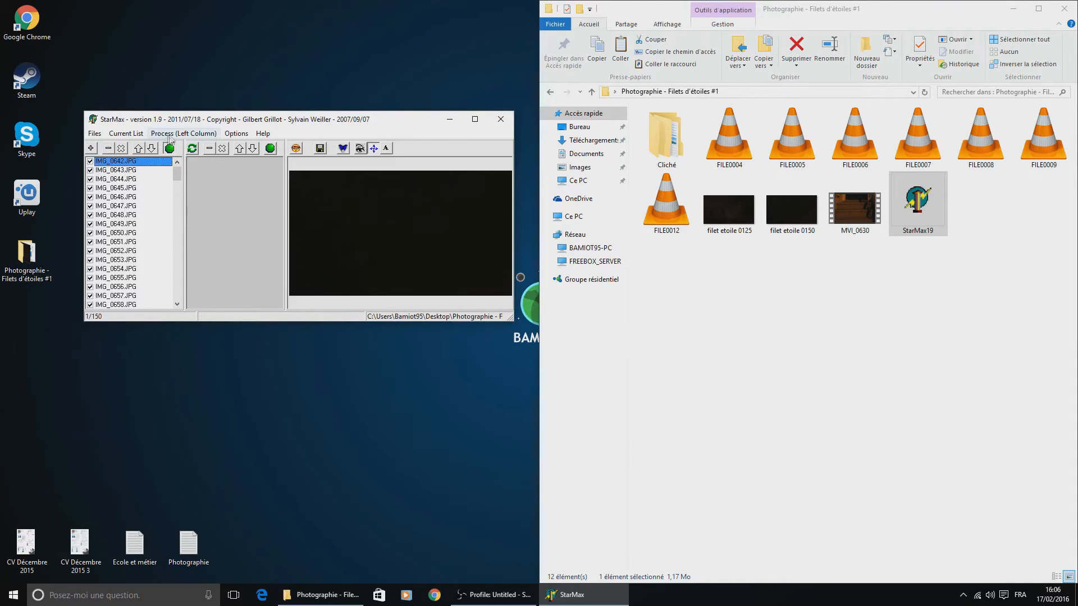
{"action": "left_click", "coordinate": [177, 133]}
{"action": "mouse_move", "coordinate": [176, 147]}
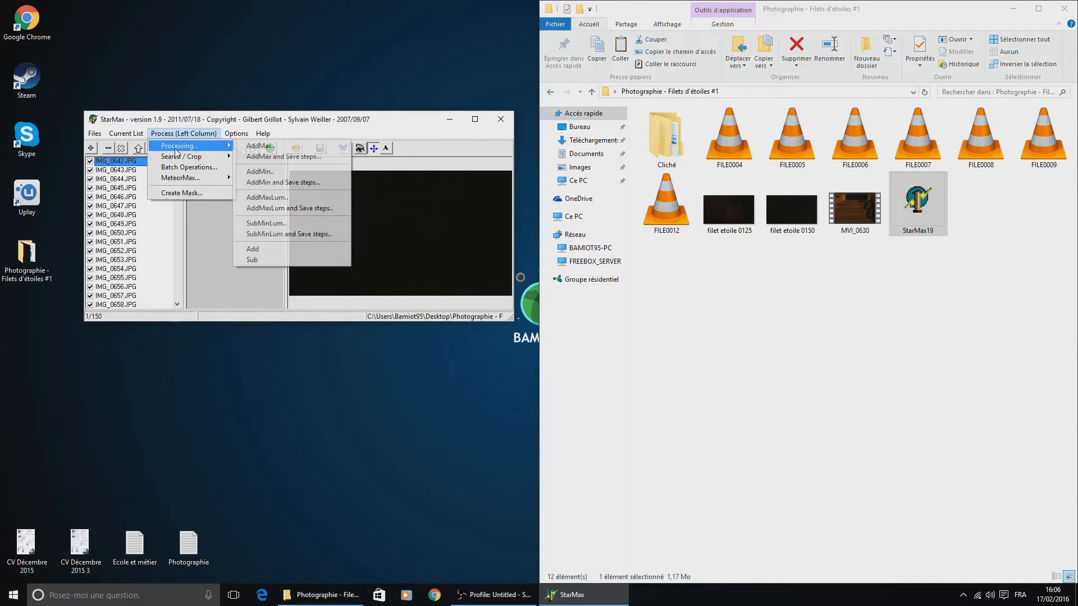
{"action": "left_click", "coordinate": [283, 157]}
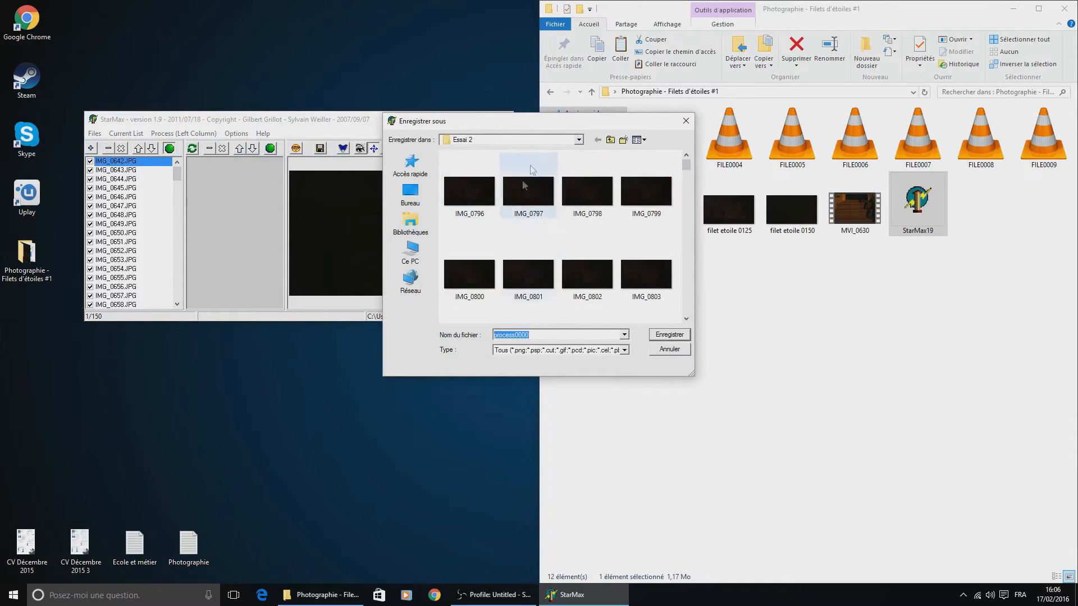
{"action": "left_click", "coordinate": [611, 140]}
{"action": "double_click", "coordinate": [458, 168]}
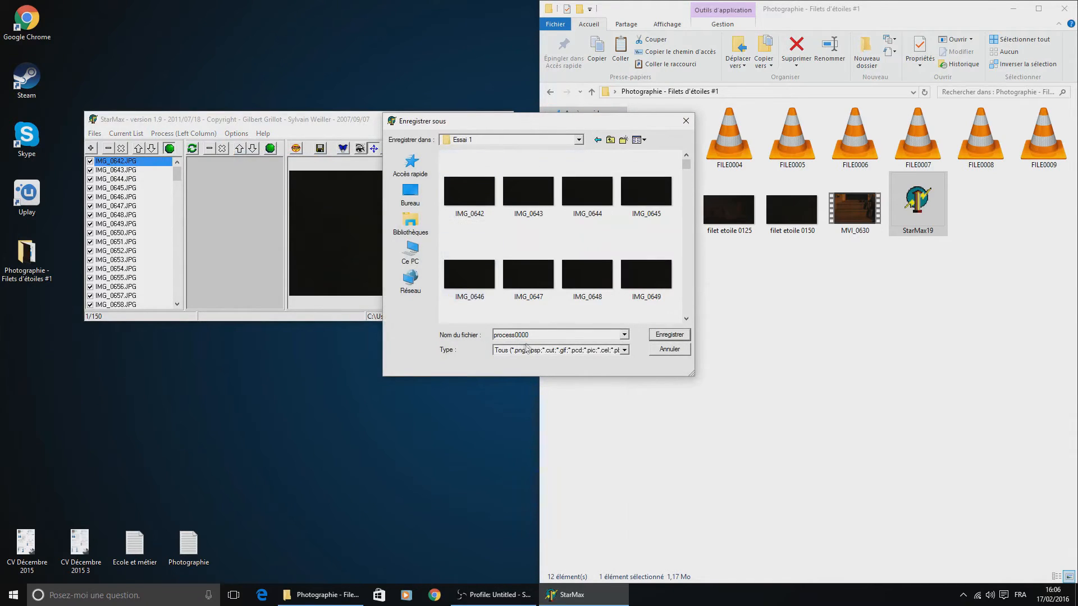
- Enter the output name Filet etoile 1 with the JPG images (*.jpg) type, and cancel the save
{"action": "double_click", "coordinate": [548, 336]}
{"action": "type", "text": "Filet detoile 1"}
{"action": "left_click", "coordinate": [521, 351]}
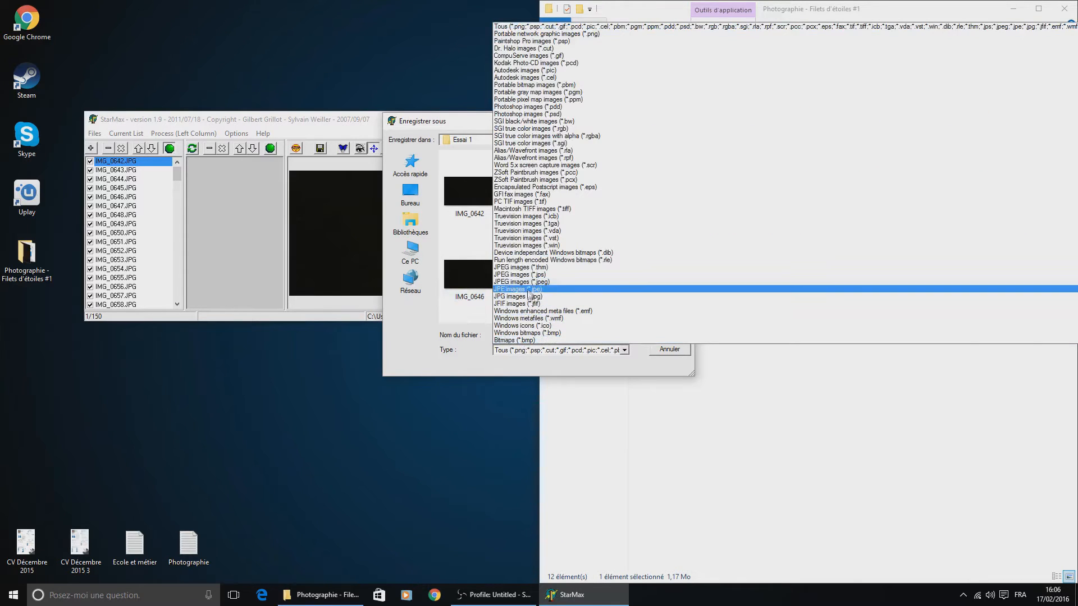
{"action": "left_click", "coordinate": [528, 296]}
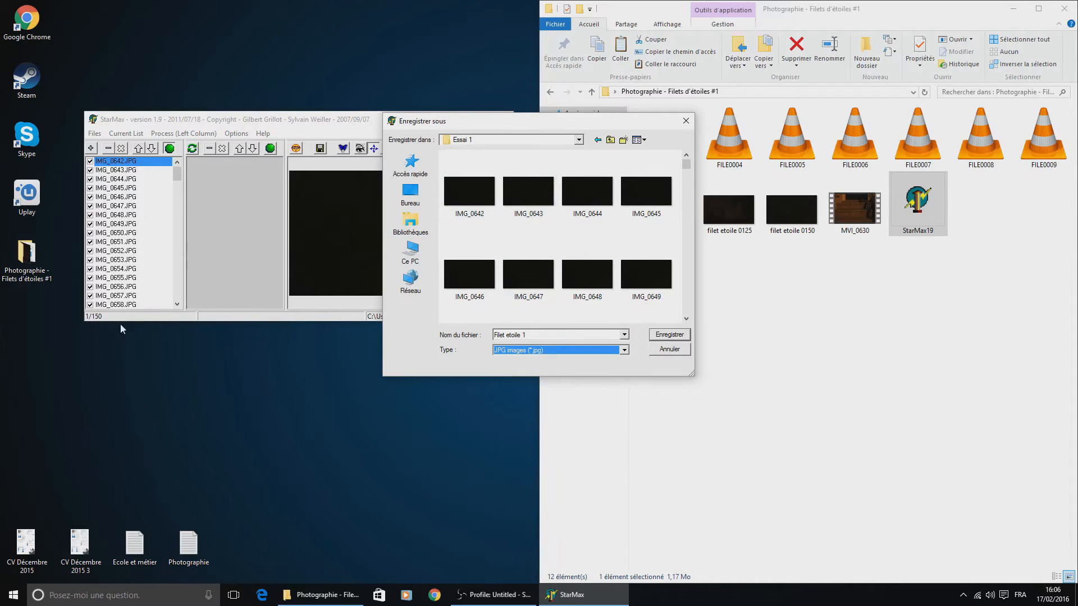
{"action": "left_click", "coordinate": [677, 352]}
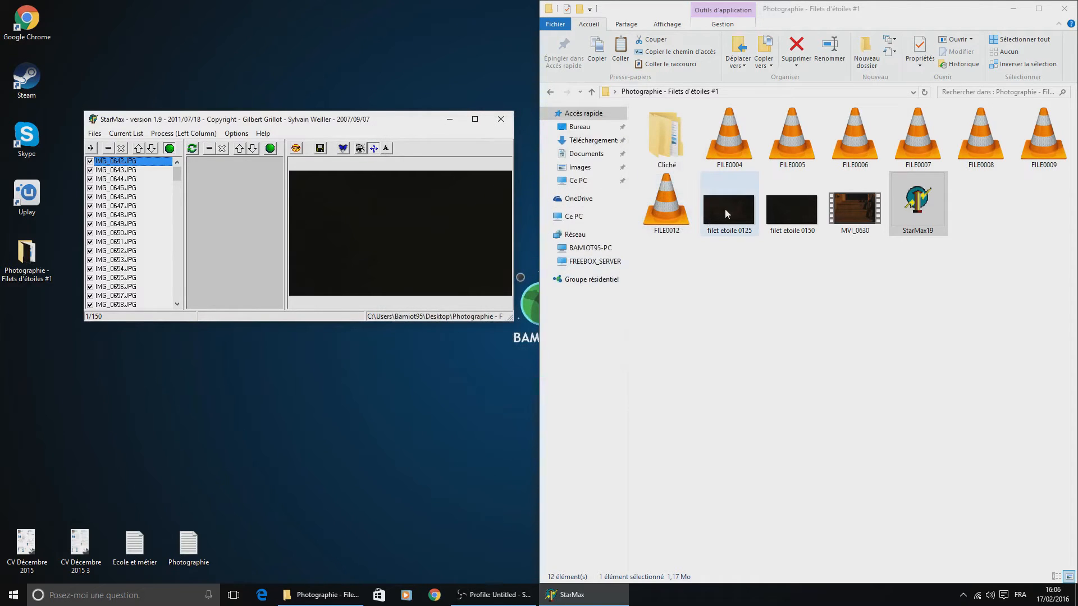
- View the star trail images filet etoile 0125 and filet etoile 0150 to examine the finished results
{"action": "left_click", "coordinate": [725, 208]}
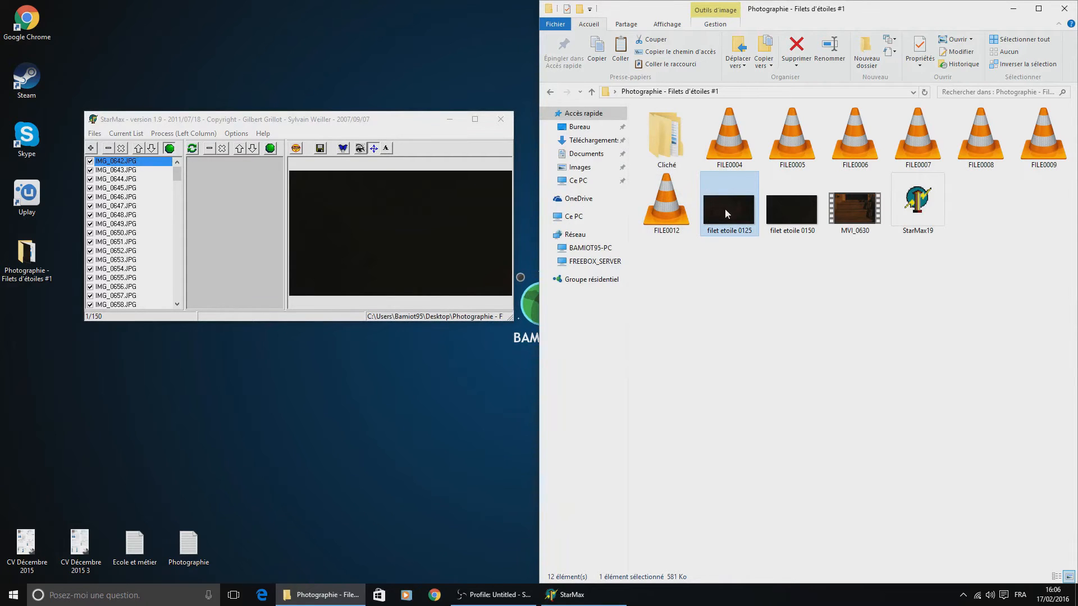
{"action": "double_click", "coordinate": [726, 209]}
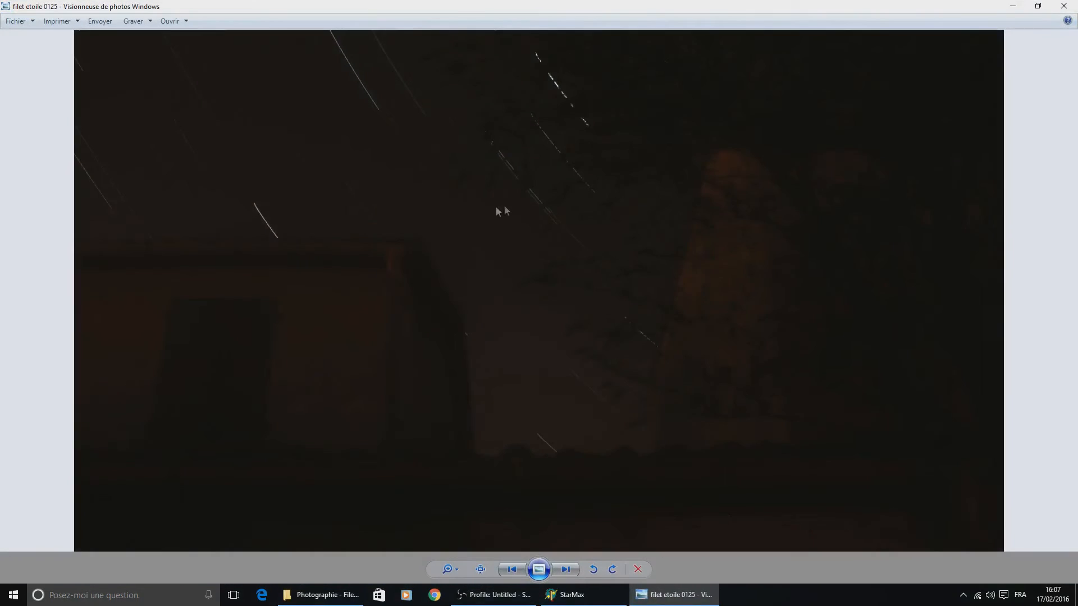
{"action": "key", "text": "Escape"}
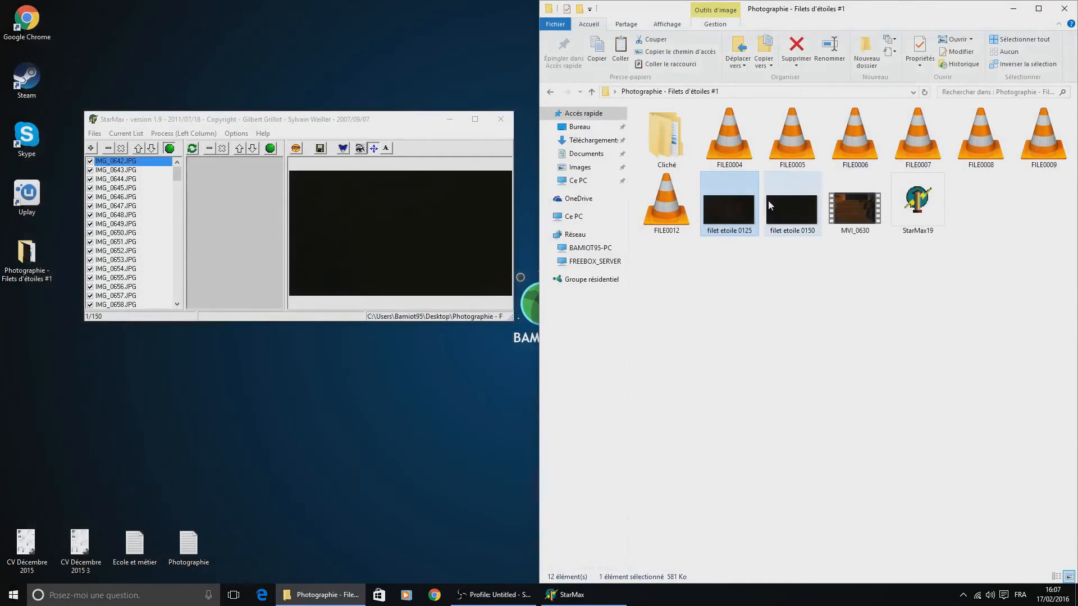
{"action": "left_click", "coordinate": [768, 200]}
{"action": "key", "text": "Return"}
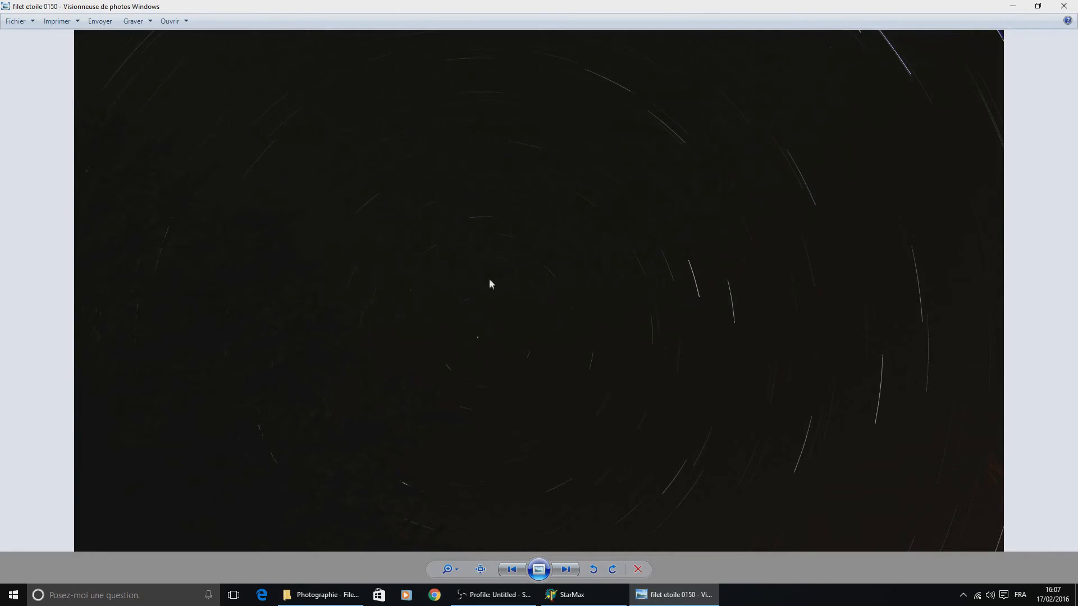
{"action": "left_click", "coordinate": [1064, 6]}
{"action": "double_click", "coordinate": [731, 208]}
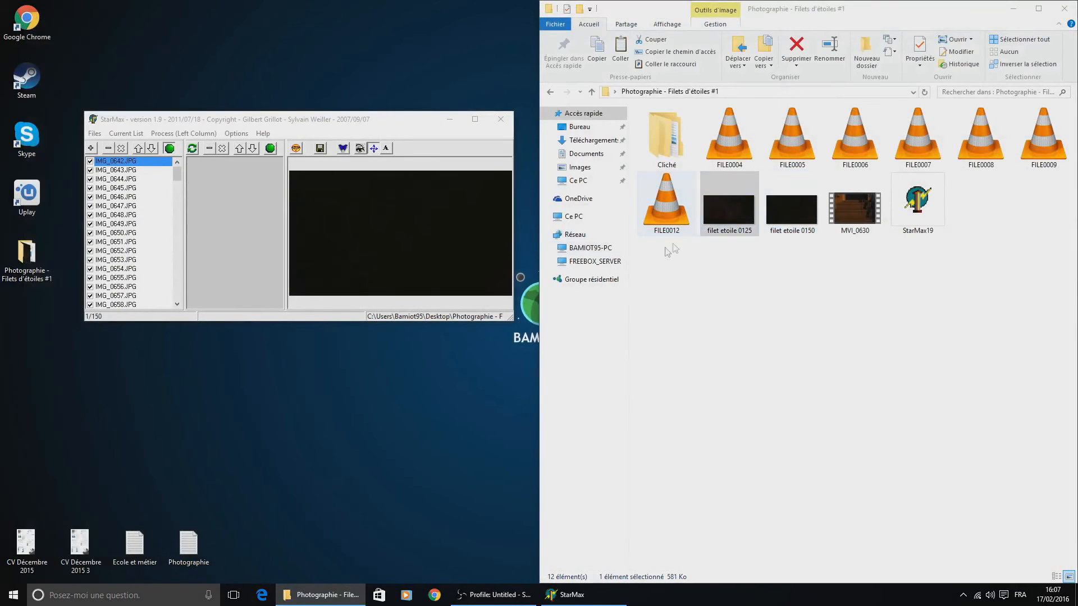